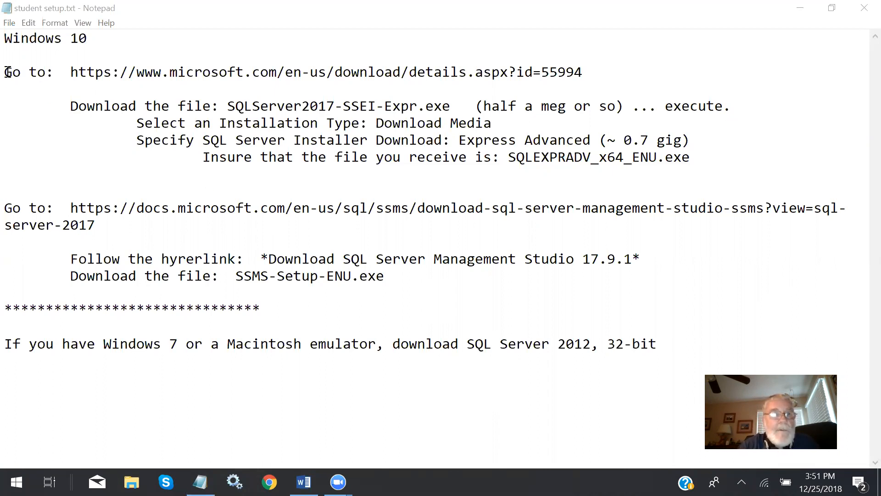
# - Review the setup notes for the SQL Server 2017 download address and the required SQL Server and Management Studio installer files
pyautogui.moveTo(7, 73); pyautogui.dragTo(594, 67)
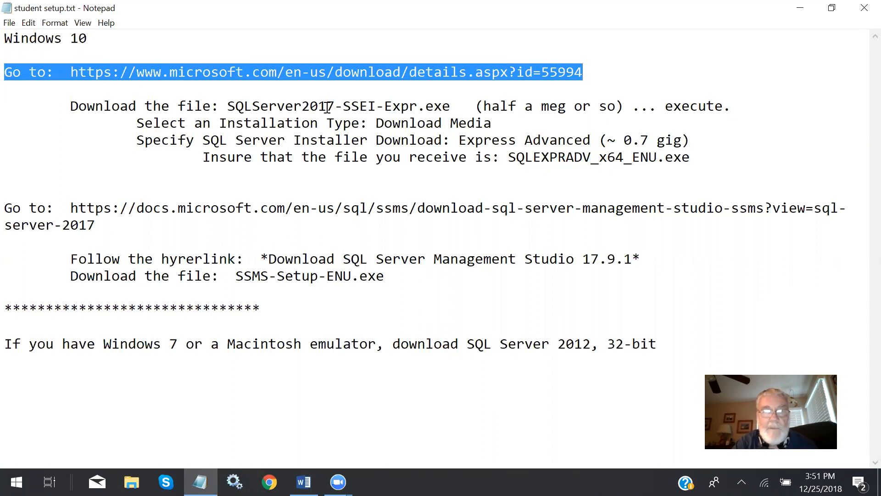
pyautogui.moveTo(233, 106); pyautogui.dragTo(443, 108)
pyautogui.click(625, 106)
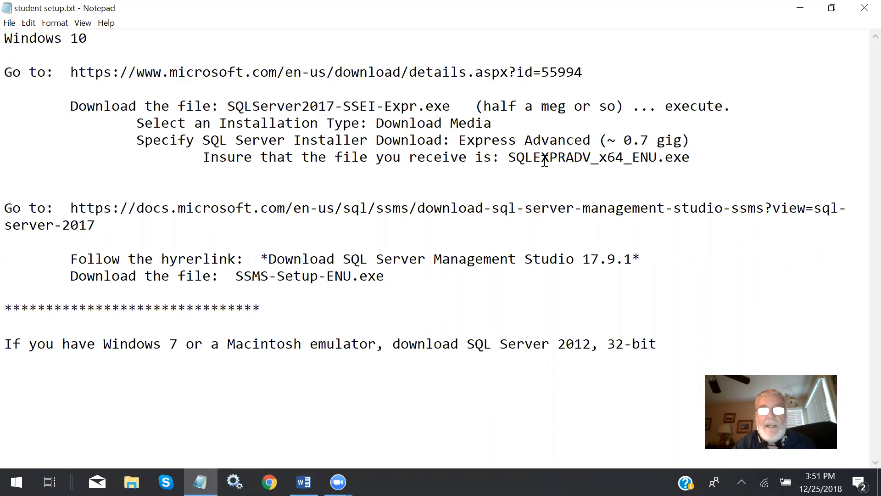
pyautogui.moveTo(509, 157); pyautogui.dragTo(714, 161)
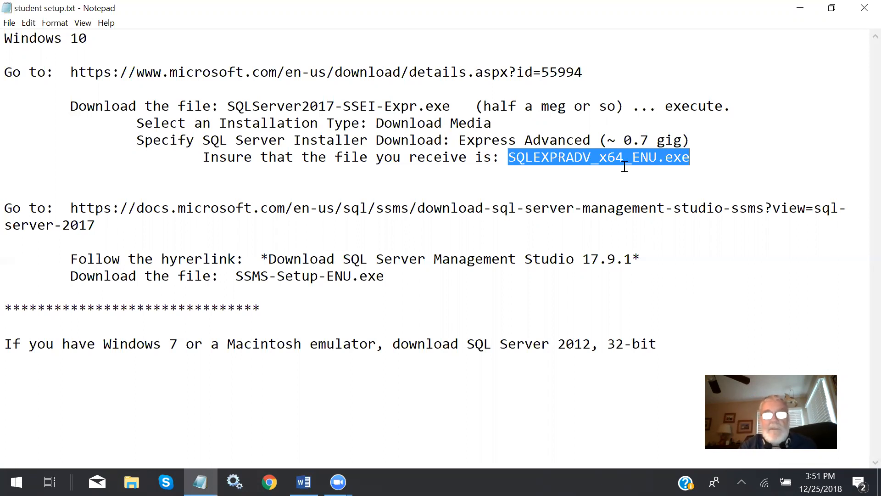
pyautogui.click(702, 158)
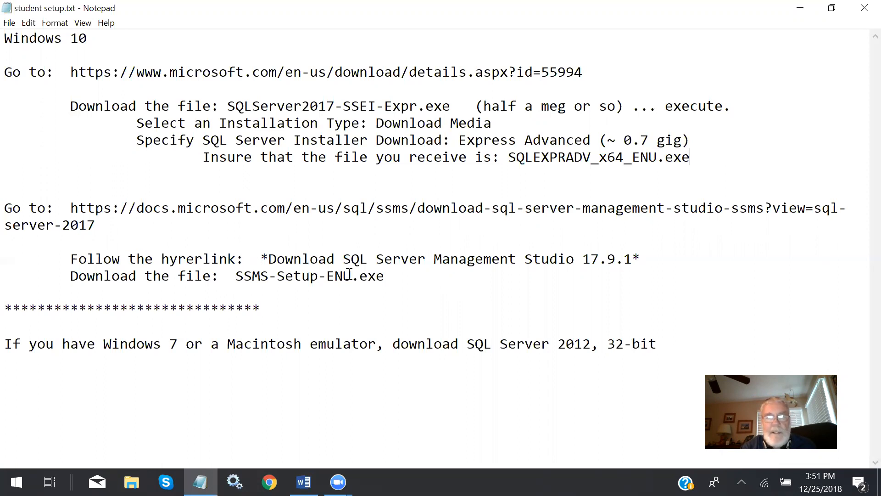
pyautogui.moveTo(235, 276); pyautogui.dragTo(384, 281)
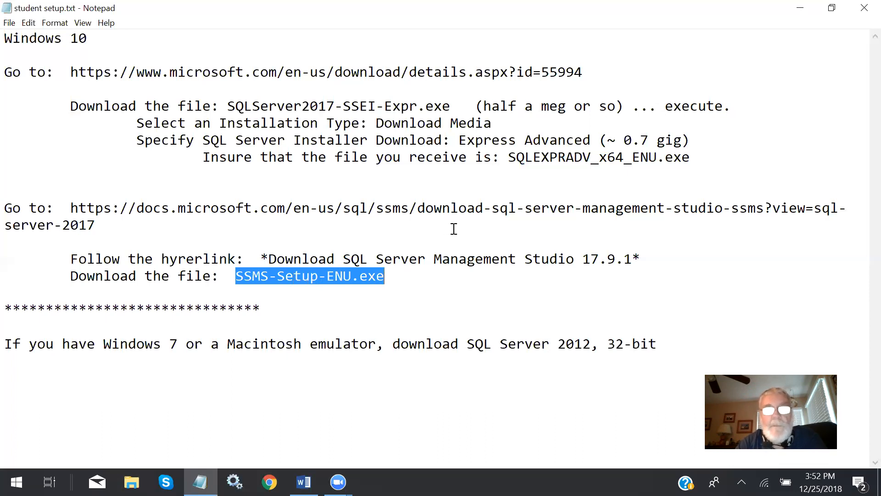
pyautogui.click(694, 155)
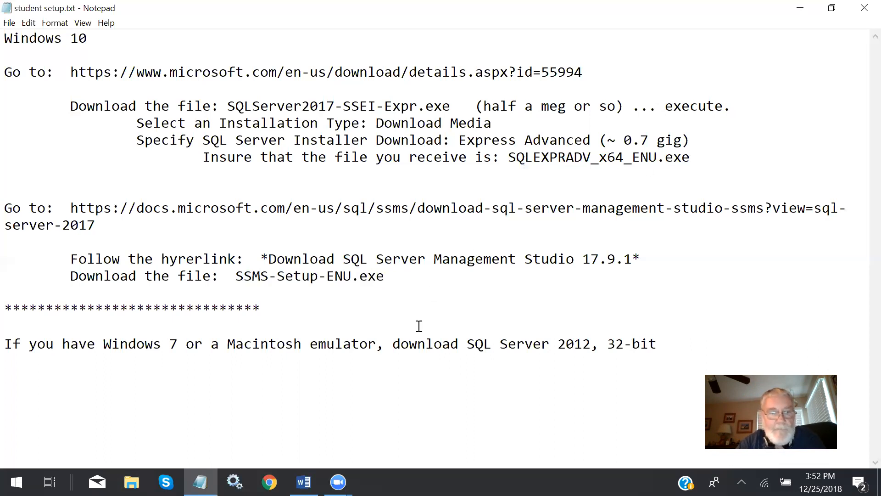
# - Open the SQL 2017 Install Files folder inside the ITSE_2309 course folder under Documents in File Explorer
pyautogui.click(132, 482)
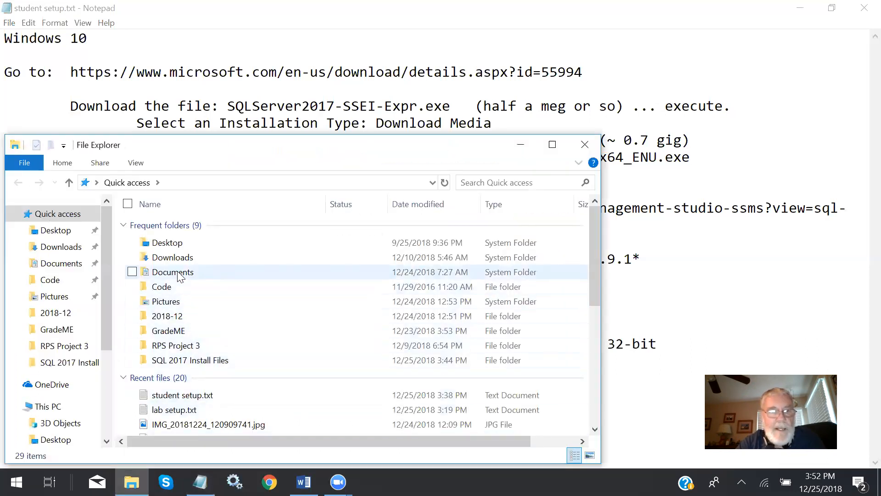
pyautogui.click(180, 277)
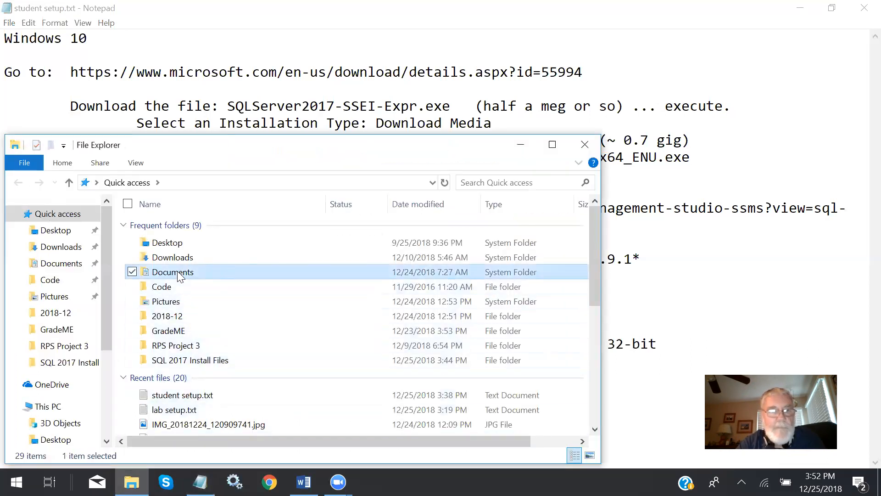
pyautogui.doubleClick(179, 274)
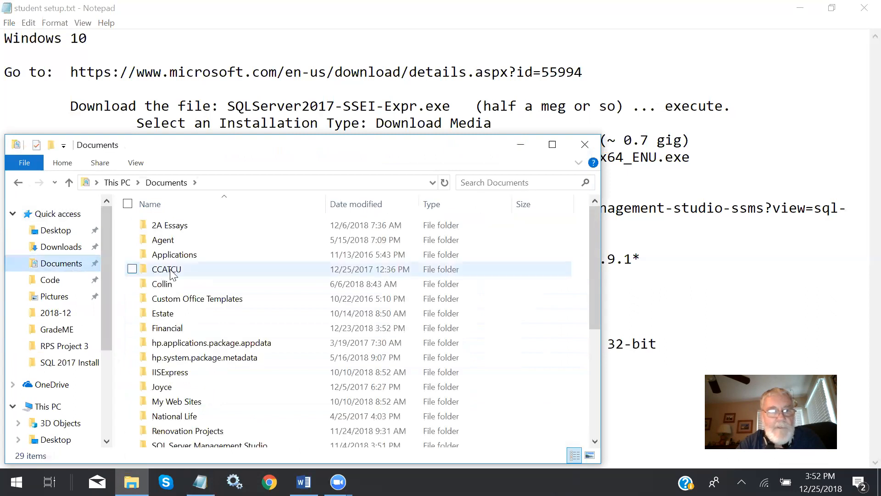
pyautogui.doubleClick(161, 284)
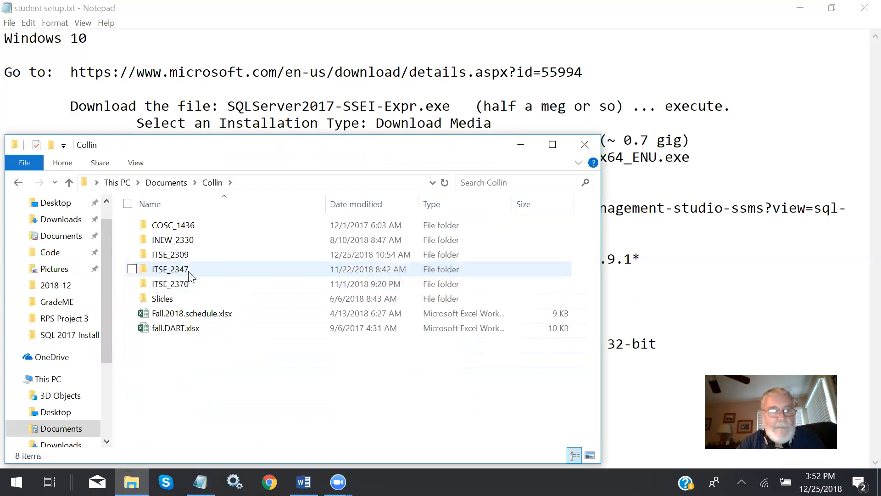
pyautogui.doubleClick(172, 255)
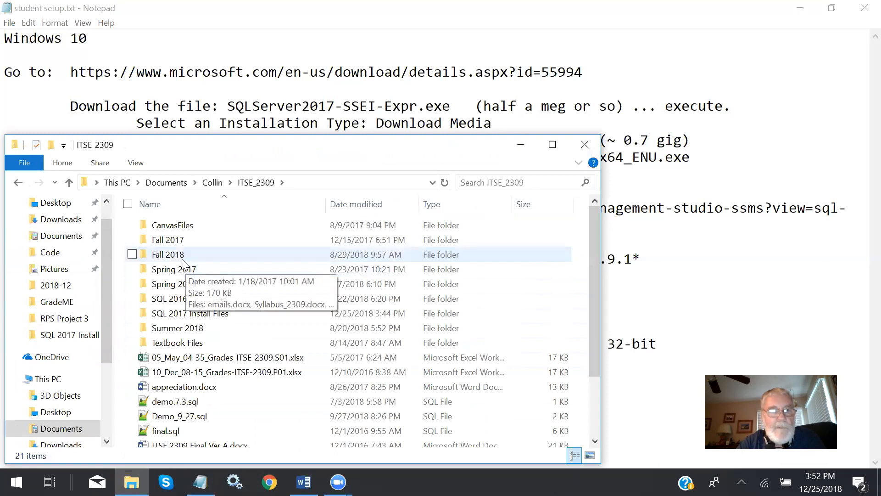
pyautogui.doubleClick(195, 313)
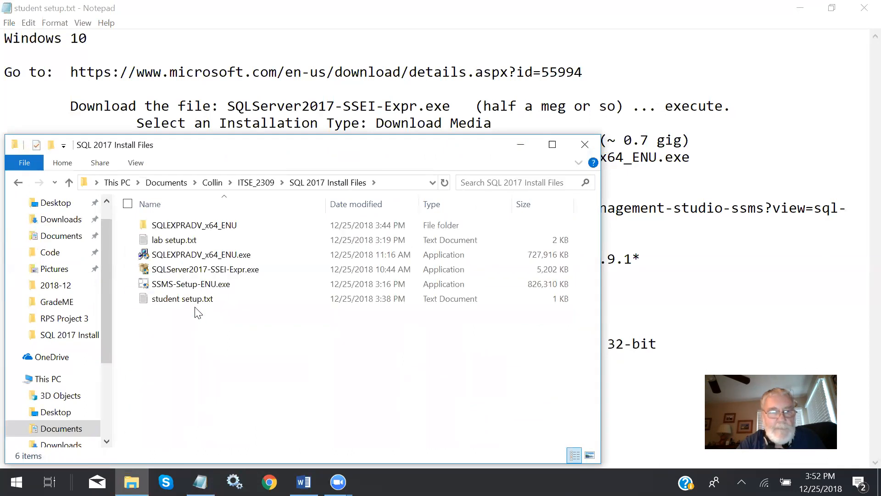
# - Run SQLEXPRADV_x64_ENU.exe and extract its files to the proposed directory
pyautogui.click(180, 255)
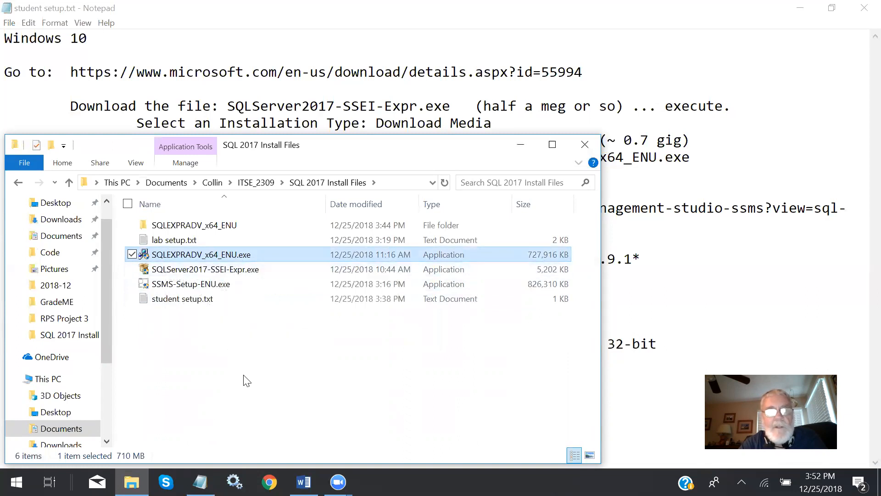
pyautogui.doubleClick(191, 256)
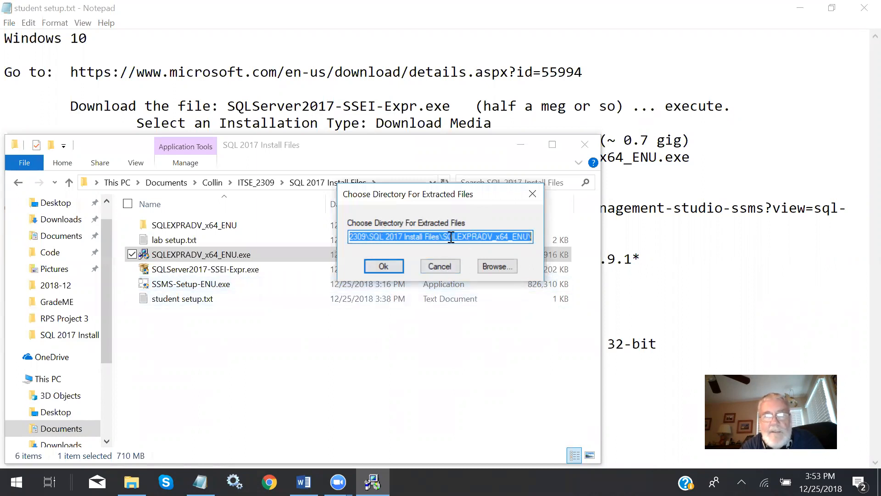
pyautogui.click(383, 267)
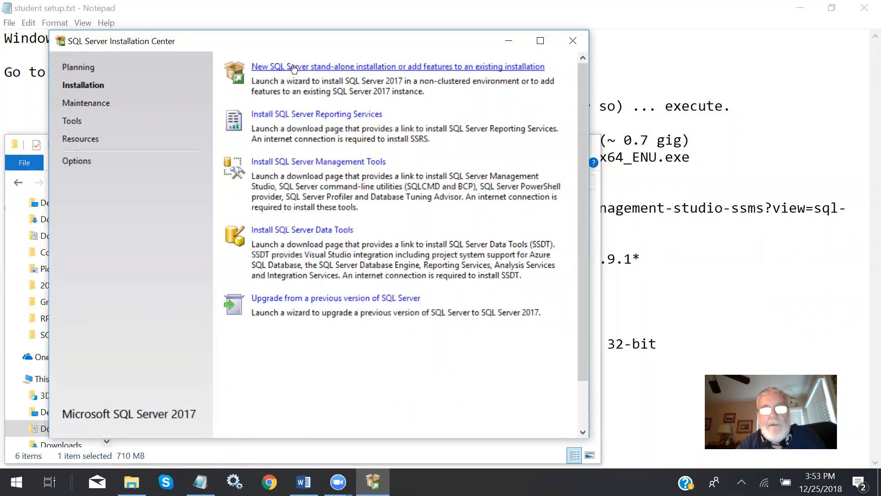
# - Start a new SQL Server stand-alone installation and accept the license terms
pyautogui.click(334, 67)
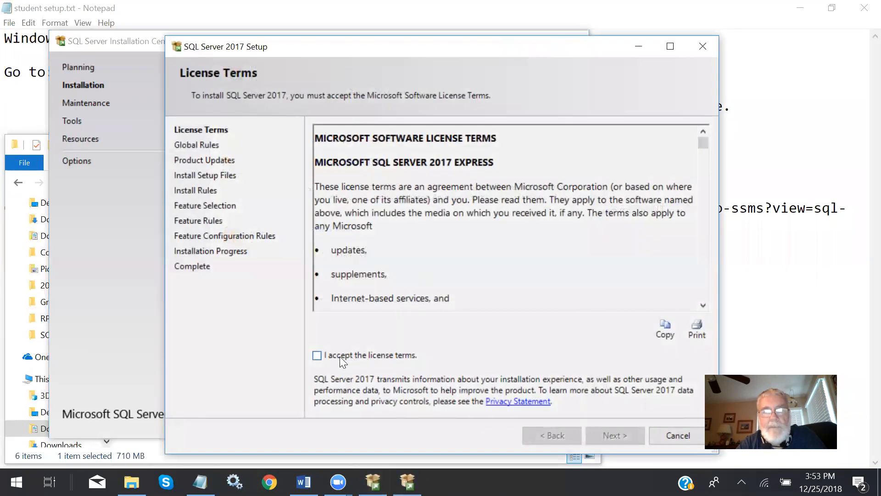
pyautogui.click(317, 355)
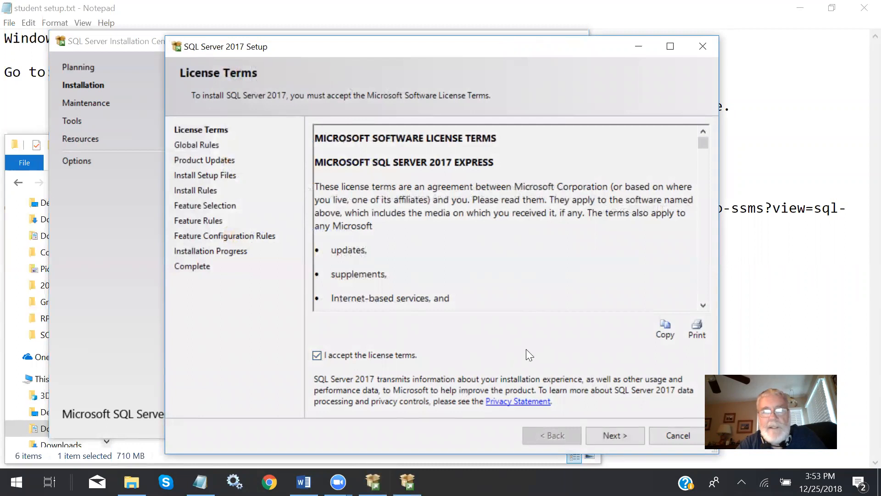
pyautogui.click(613, 435)
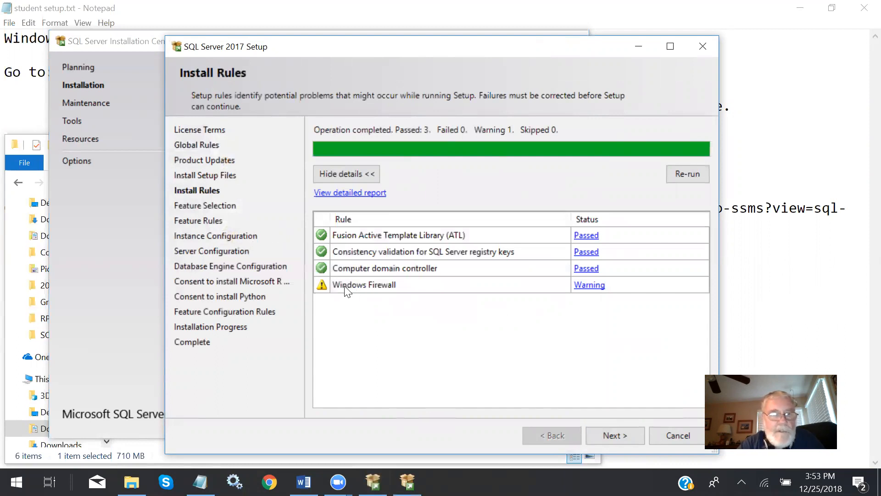
# - Check the details of the Windows Firewall rule result and proceed to the feature selection
pyautogui.click(589, 285)
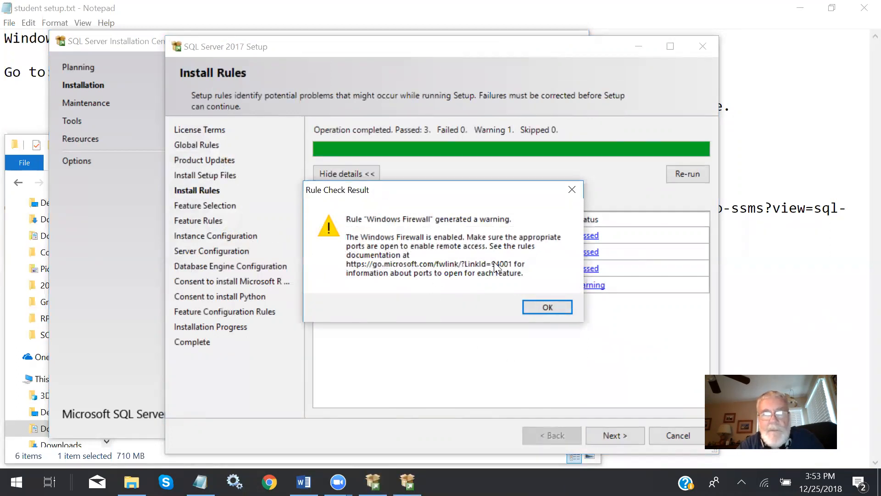
pyautogui.click(570, 190)
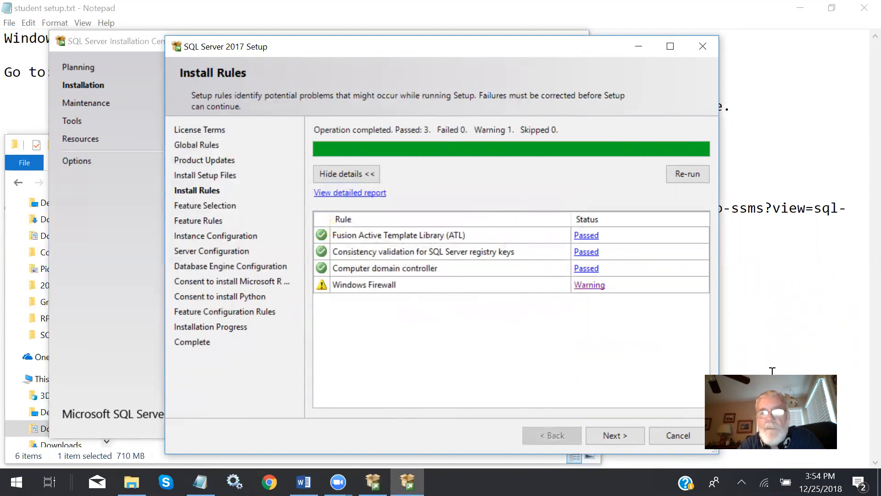
pyautogui.click(615, 434)
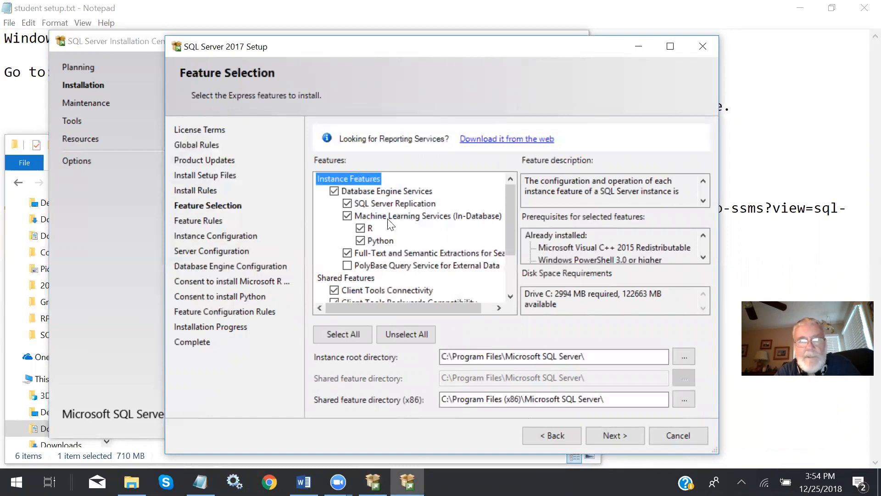
# - Look through the instance and shared features, keep the default selection and directories, and proceed to the instance configuration
pyautogui.scroll(-2, 409, 191)
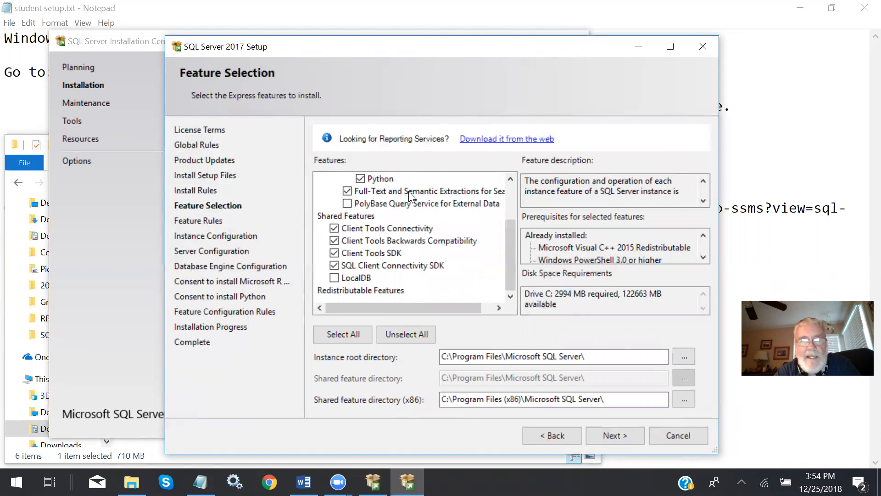
pyautogui.scroll(2, 409, 191)
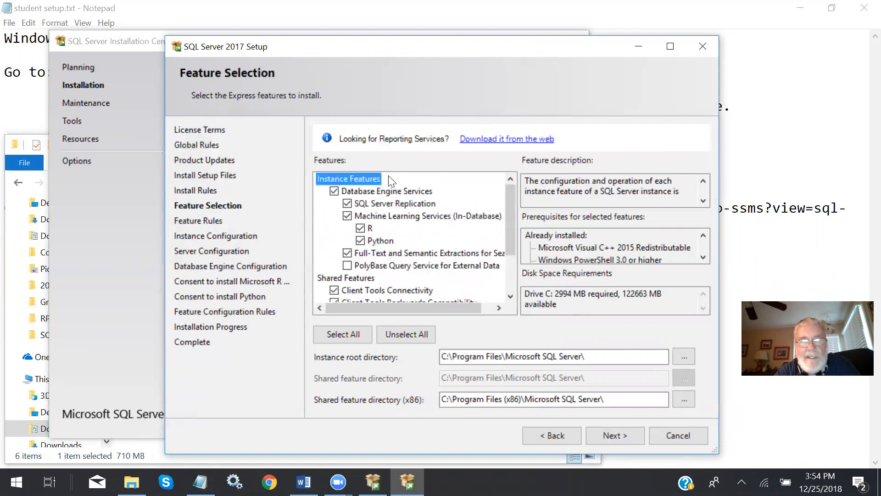
pyautogui.scroll(-1, 411, 186)
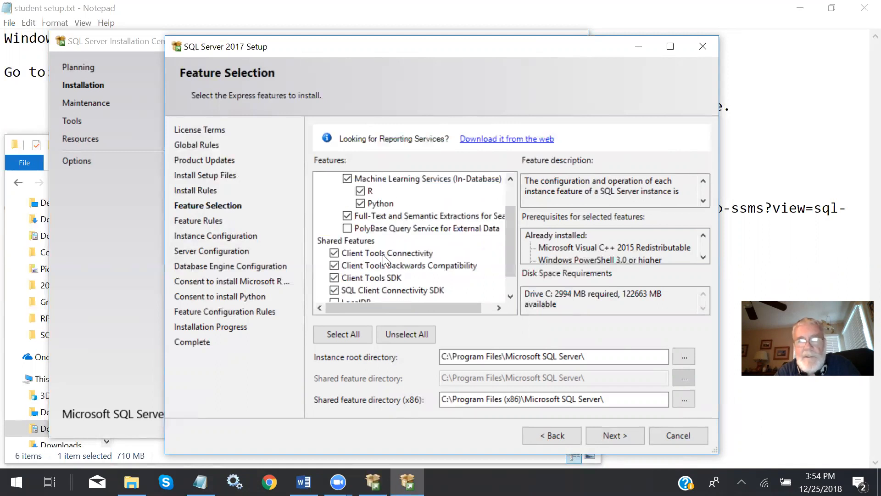
pyautogui.scroll(-1, 391, 278)
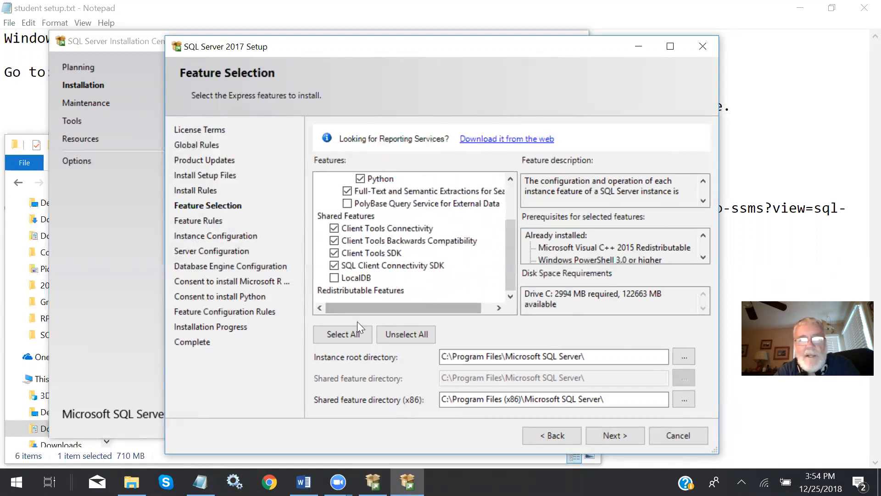
pyautogui.hotkey('shift', 'Tab')
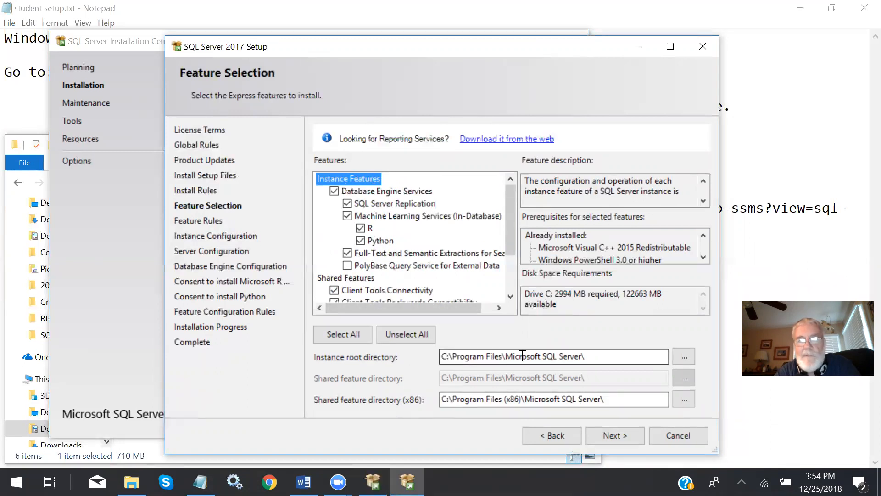
pyautogui.click(608, 432)
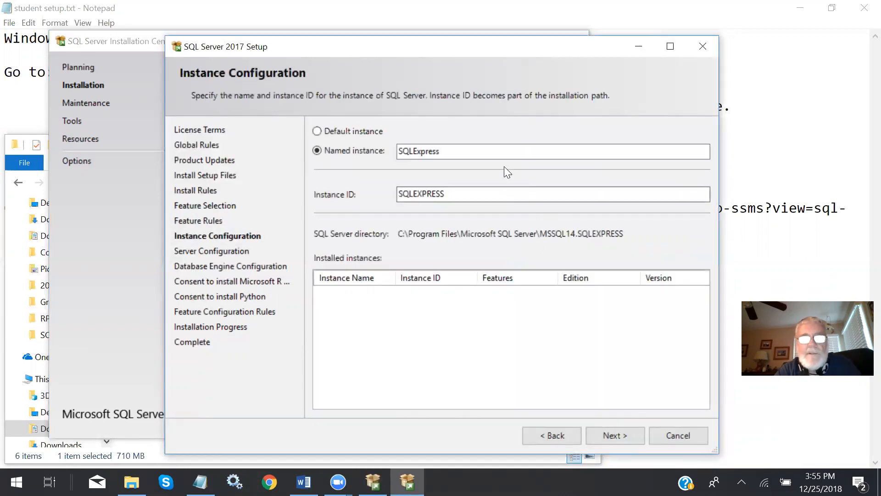
# - Keep the named instance SQLExpress and proceed to the server configuration
pyautogui.moveTo(449, 151); pyautogui.dragTo(400, 151)
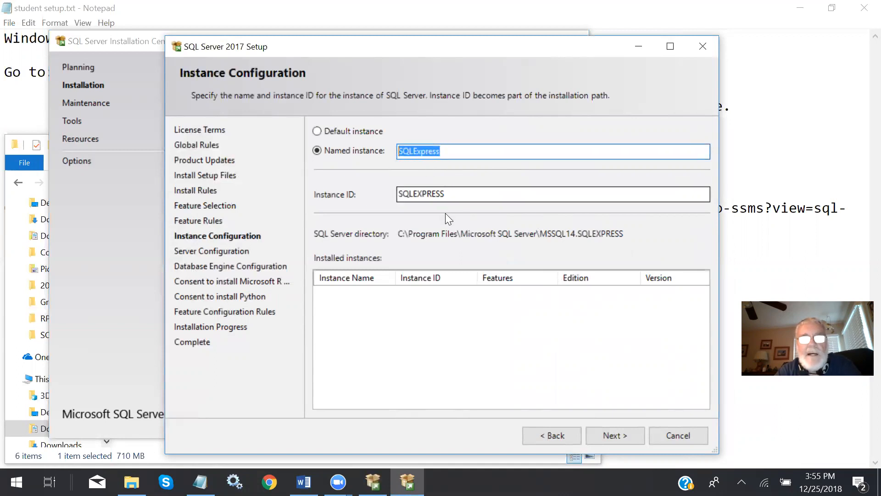
pyautogui.click(453, 151)
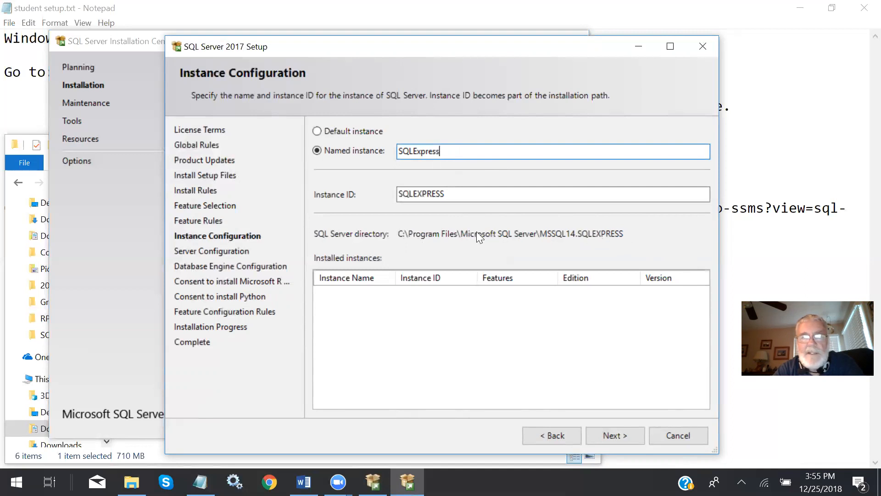
pyautogui.click(610, 431)
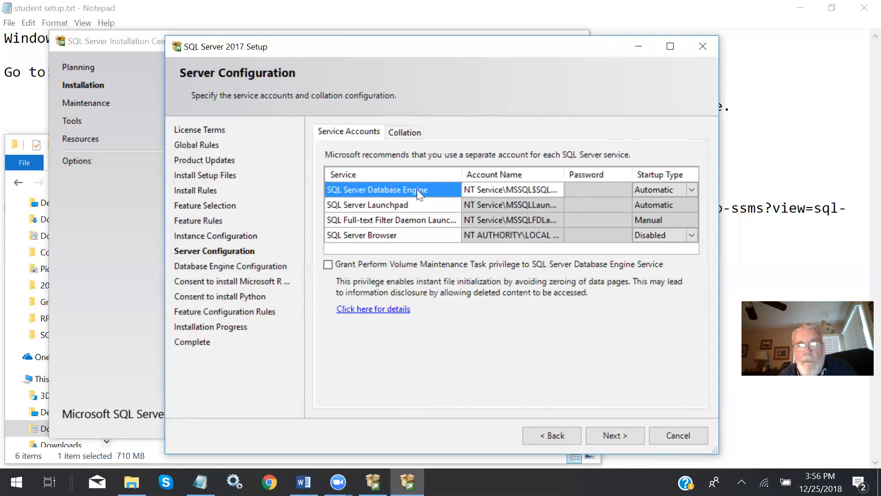
# - Set the SQL Server Database Engine startup type to Manual, grant it the Perform Volume Maintenance Task privilege, and proceed to the Database Engine configuration
pyautogui.click(695, 188)
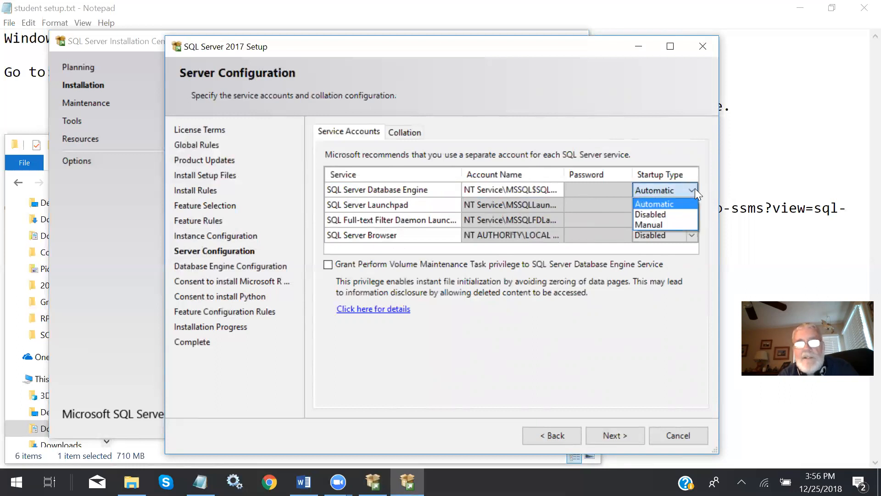
pyautogui.click(677, 224)
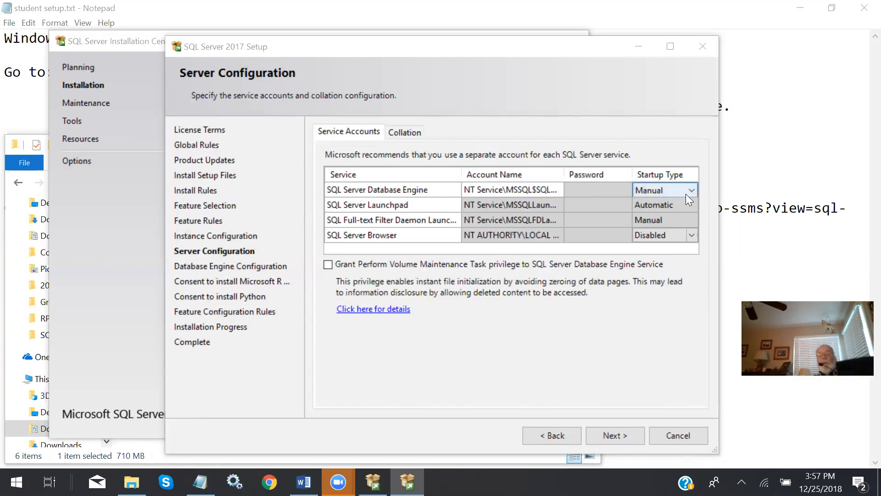
pyautogui.press('XF86AudioRaiseVolume')
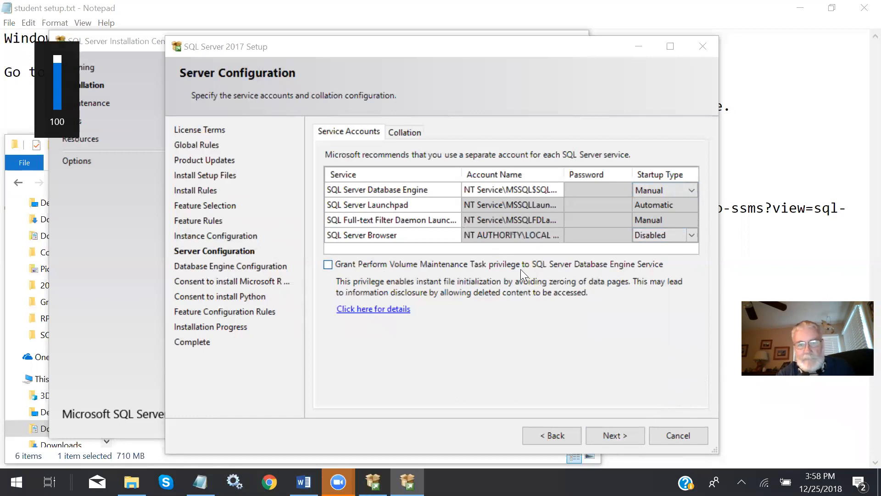
pyautogui.click(327, 265)
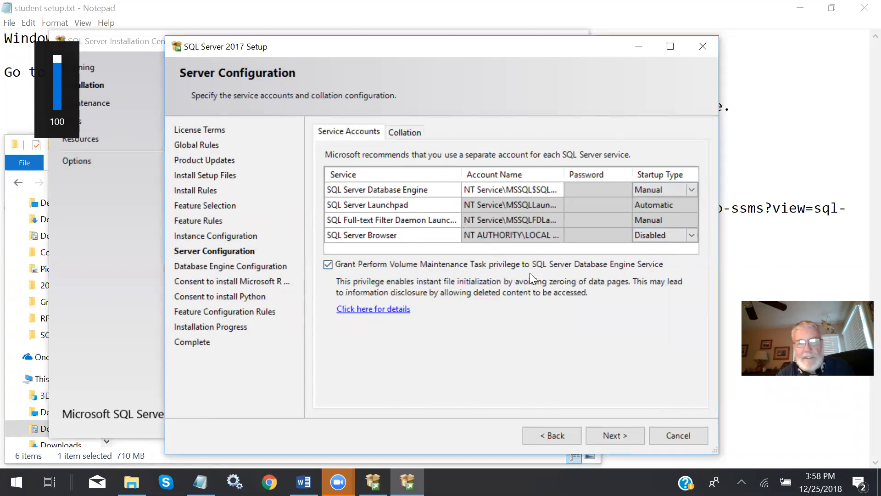
pyautogui.click(625, 434)
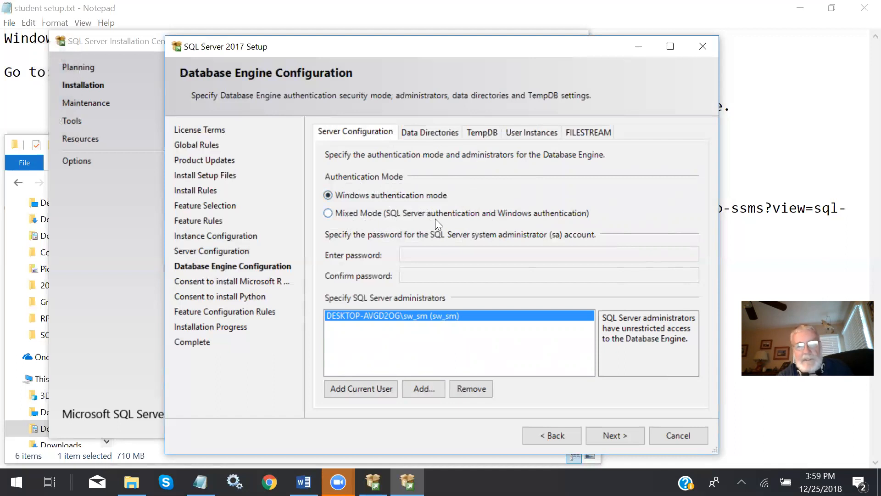
pyautogui.click(328, 213)
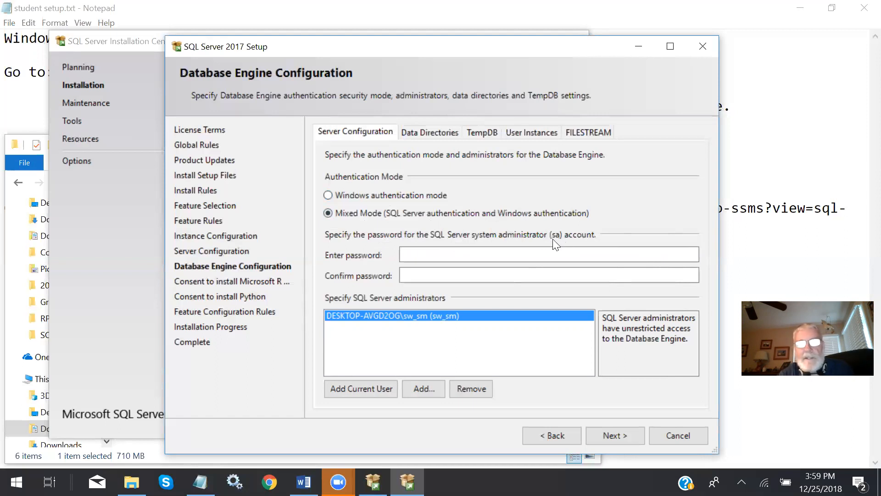
pyautogui.press('XF86AudioLowerVolume')
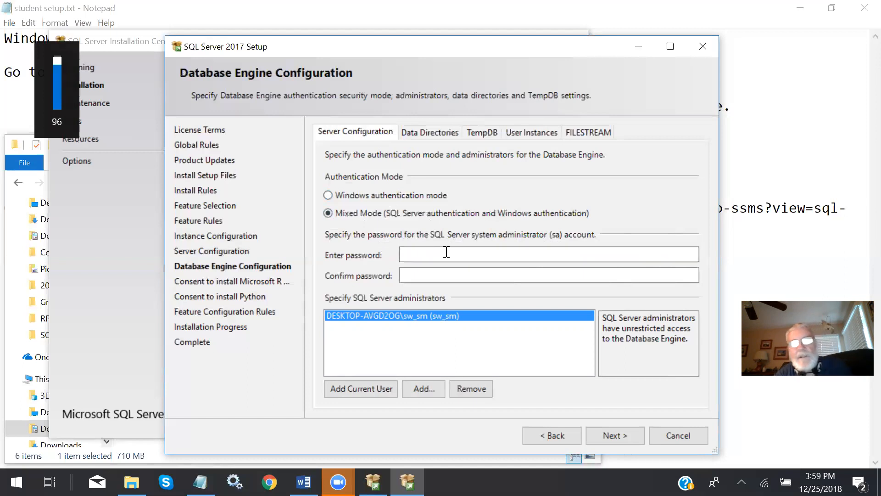
pyautogui.click(449, 253)
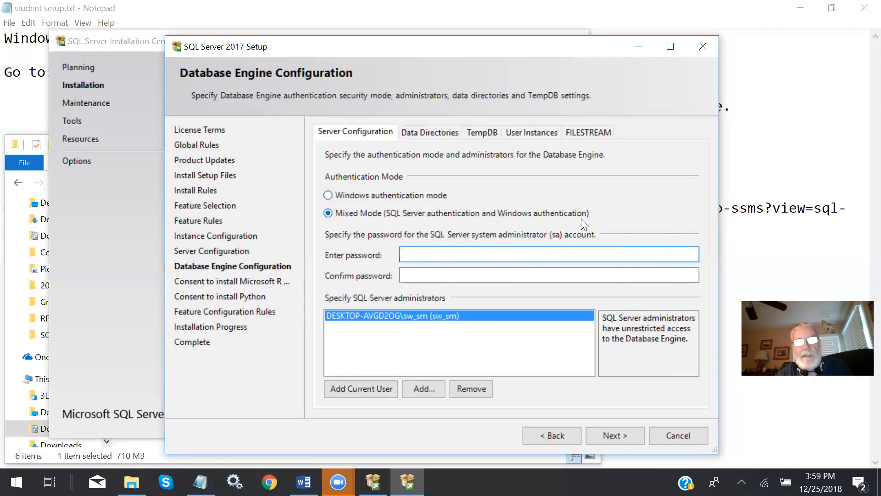
pyautogui.click(327, 195)
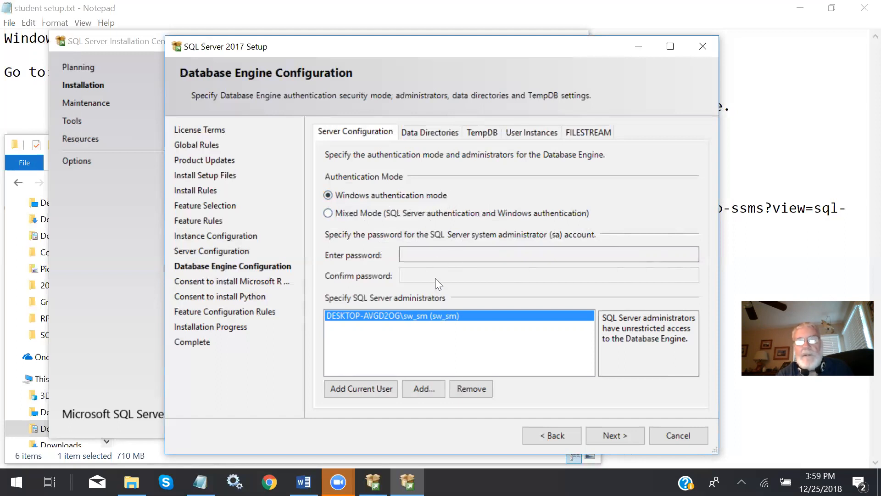
# - Choose Mixed Mode authentication, enter and confirm the sa account password, and proceed to the Microsoft R Open consent
pyautogui.click(329, 214)
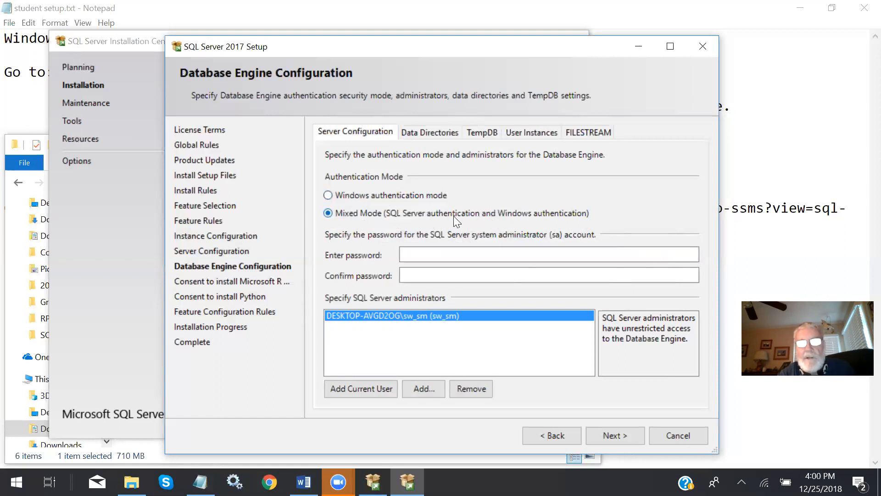
pyautogui.click(435, 251)
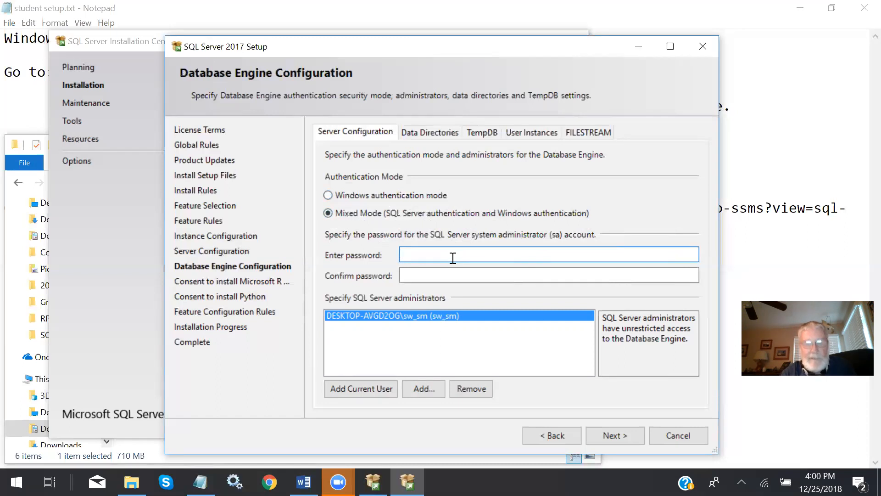
pyautogui.write('••••')
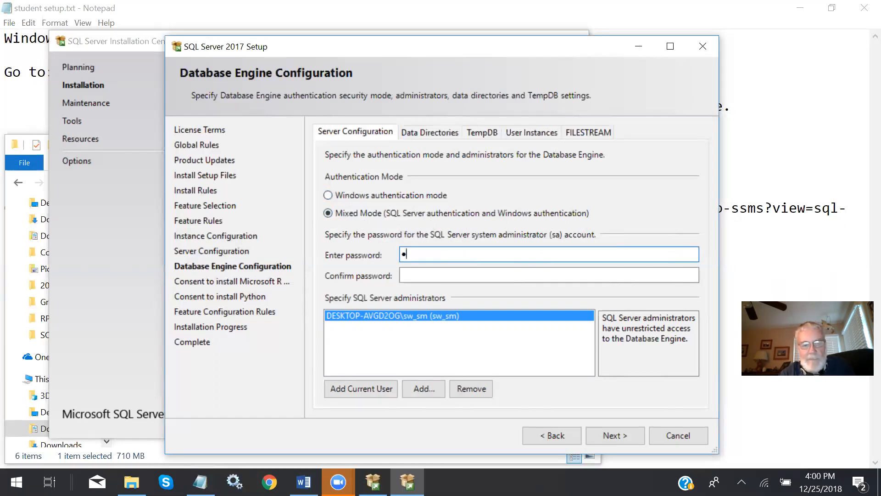
pyautogui.write('••••')
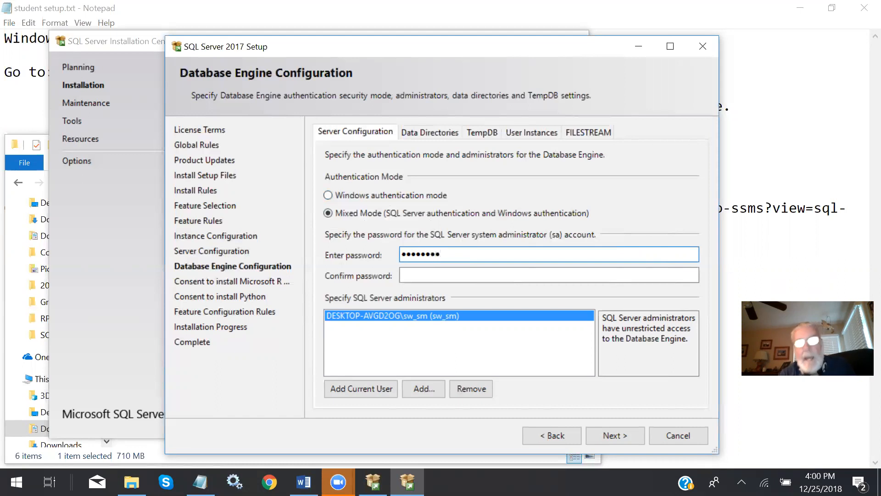
pyautogui.click(444, 276)
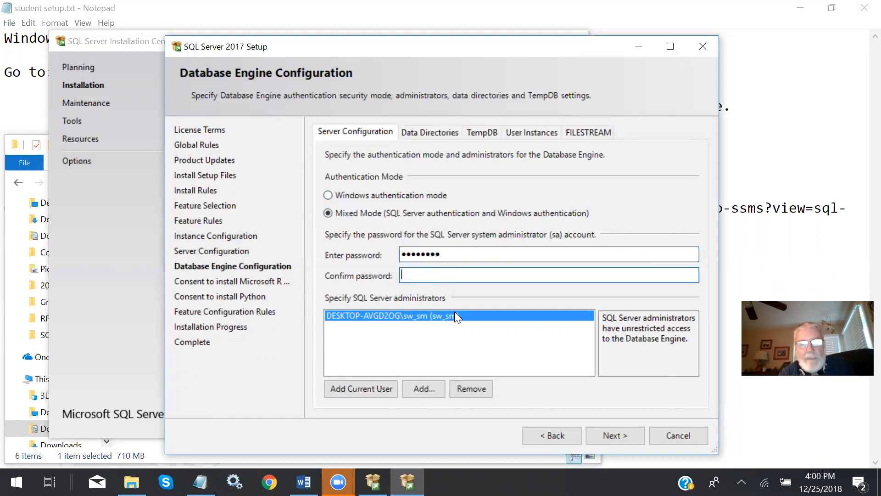
pyautogui.write('••••')
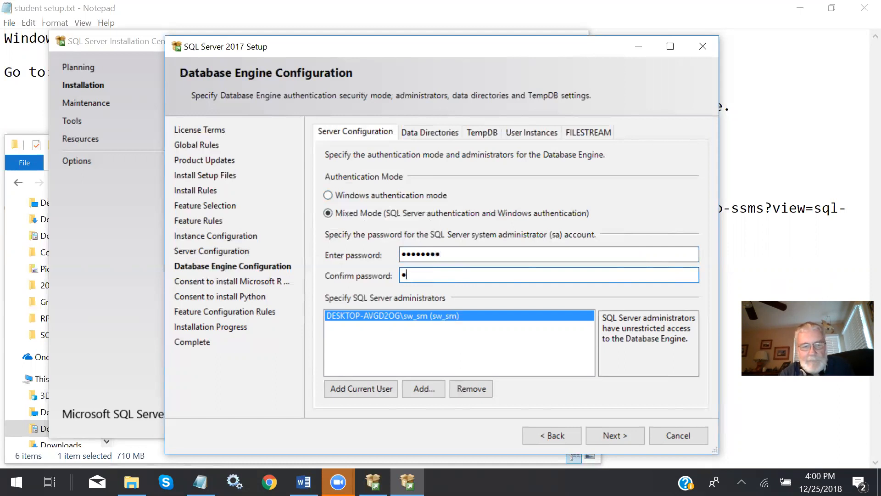
pyautogui.write('••••')
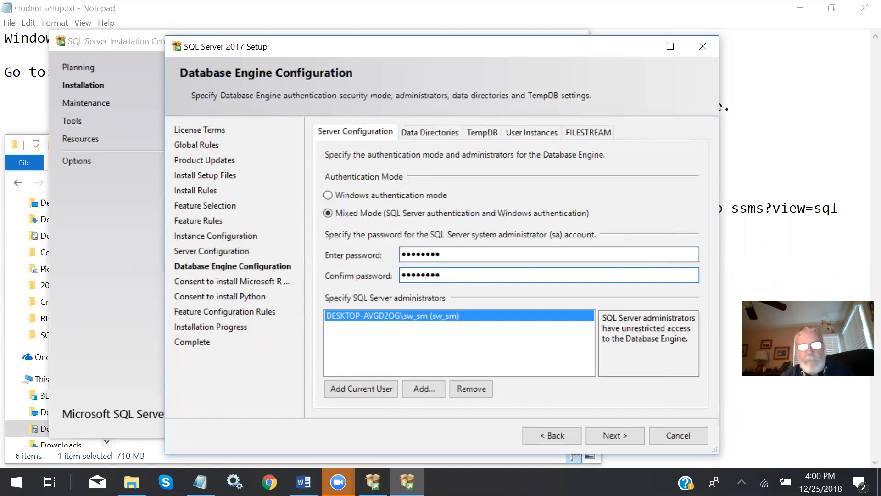
pyautogui.click(457, 255)
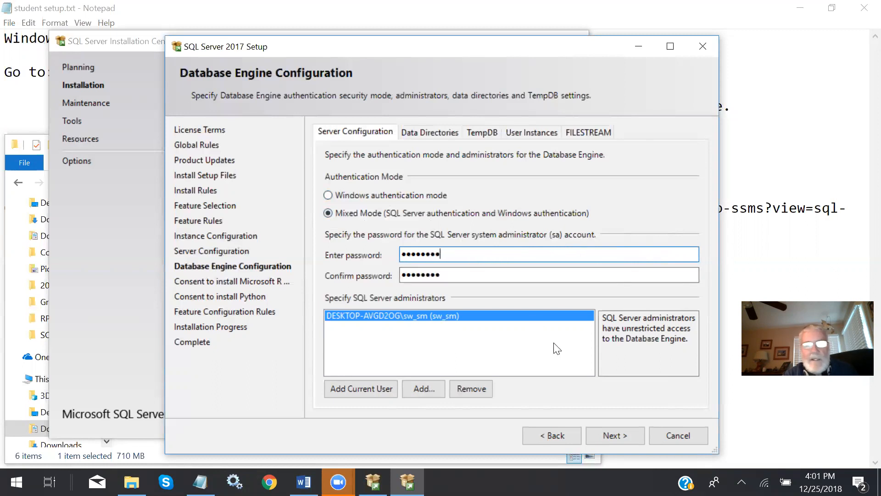
pyautogui.click(610, 435)
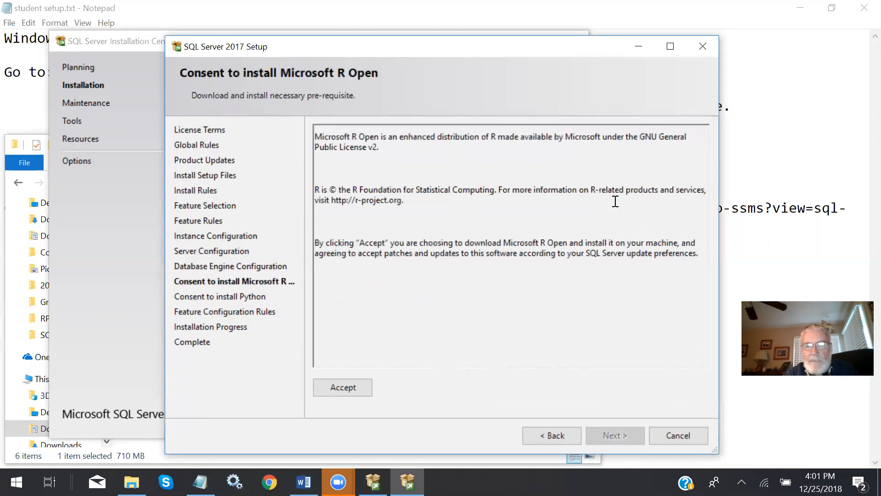
# - Accept the Microsoft R Open and Python install consents and proceed with the installation
pyautogui.click(343, 387)
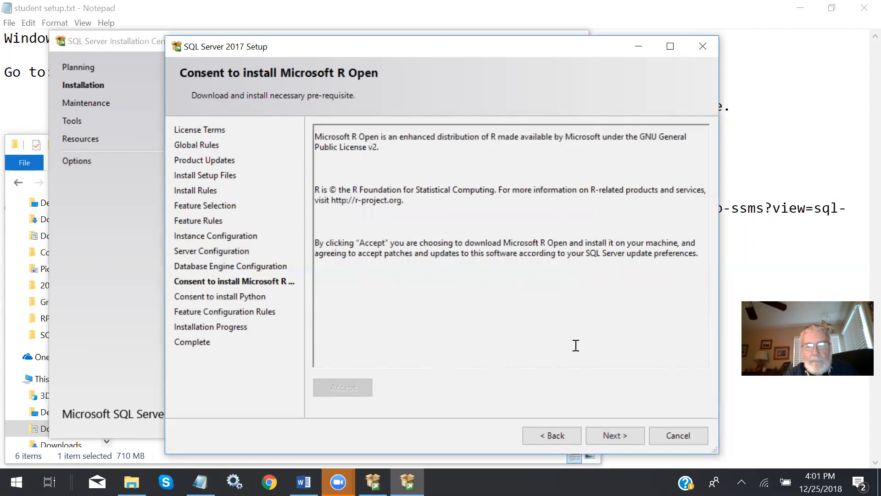
pyautogui.click(608, 435)
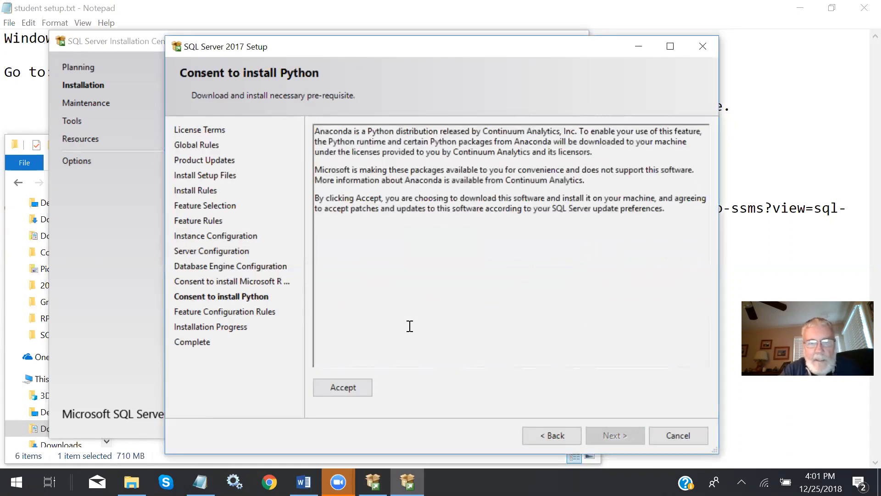
pyautogui.click(354, 391)
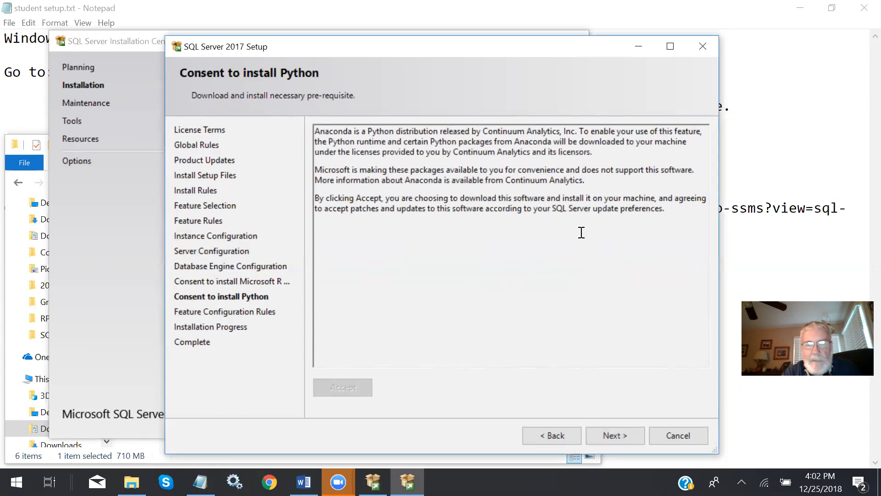
pyautogui.click(615, 434)
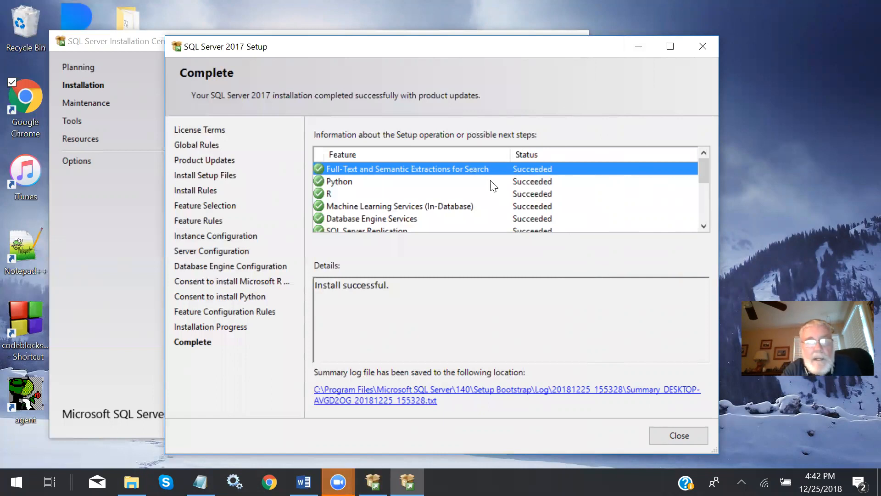
# - Look through the installed features' status list, then close the setup wizard and the SQL Server Installation Center
pyautogui.scroll(-2, 478, 184)
pyautogui.scroll(2, 477, 184)
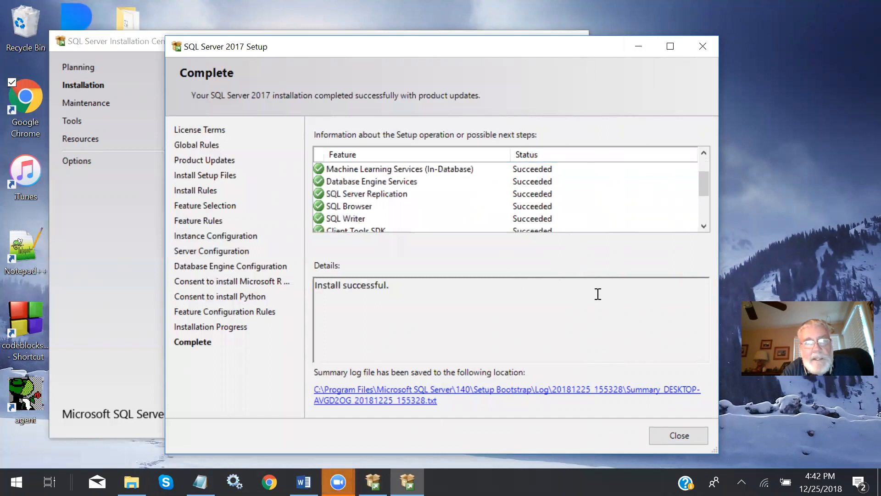
pyautogui.click(670, 434)
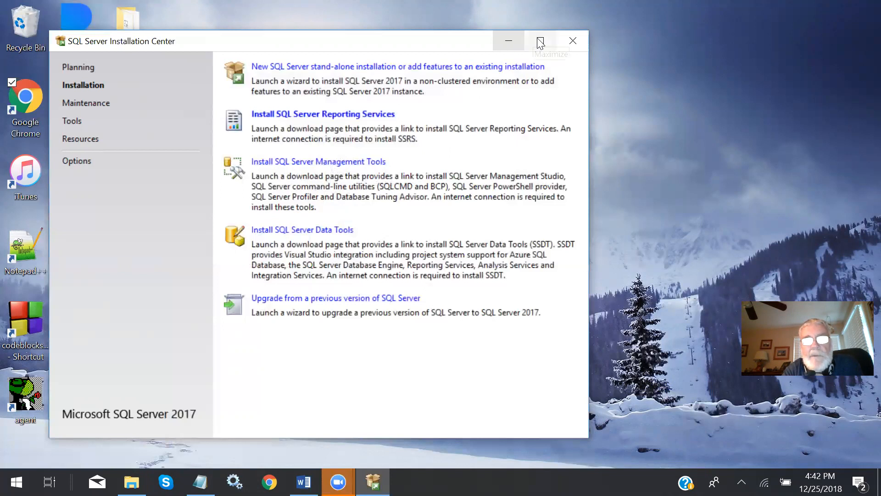
pyautogui.click(574, 40)
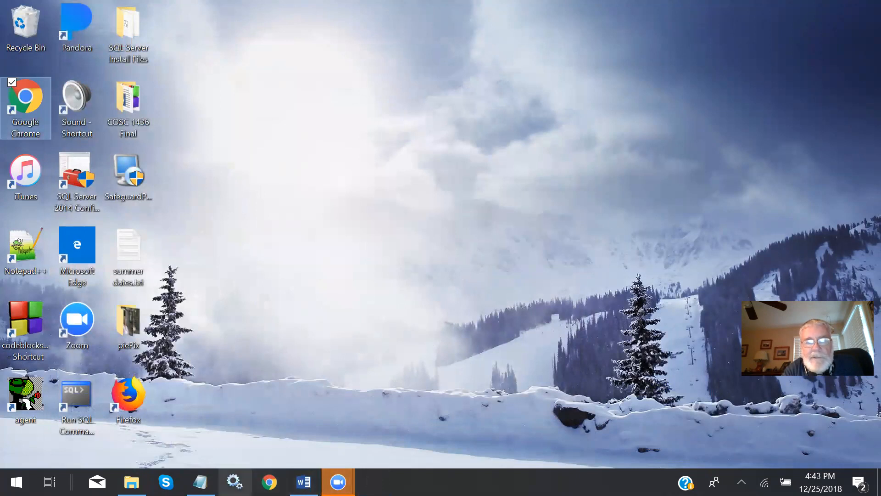
# - Open the Windows Services console and stop the SQL Server (SQLEXPRESS) service along with its dependent SQL Server Launchpad service
pyautogui.click(234, 481)
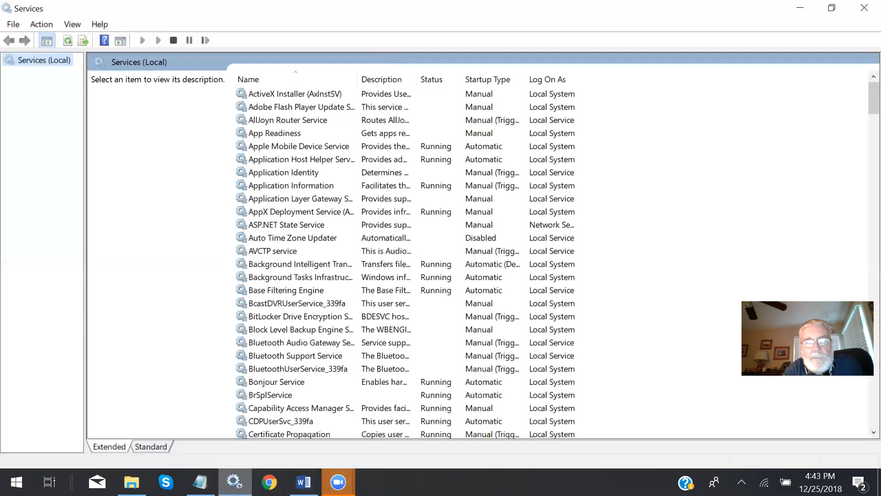
pyautogui.scroll(-20, 275, 120)
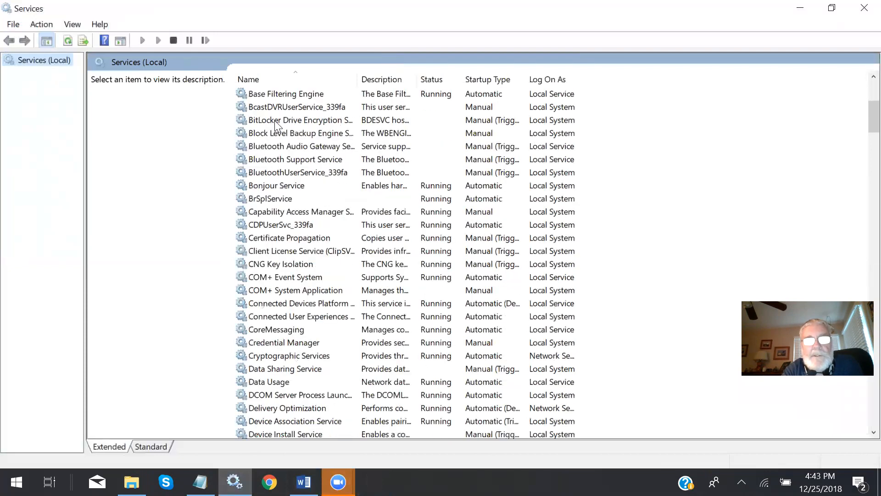
pyautogui.scroll(-20, 274, 120)
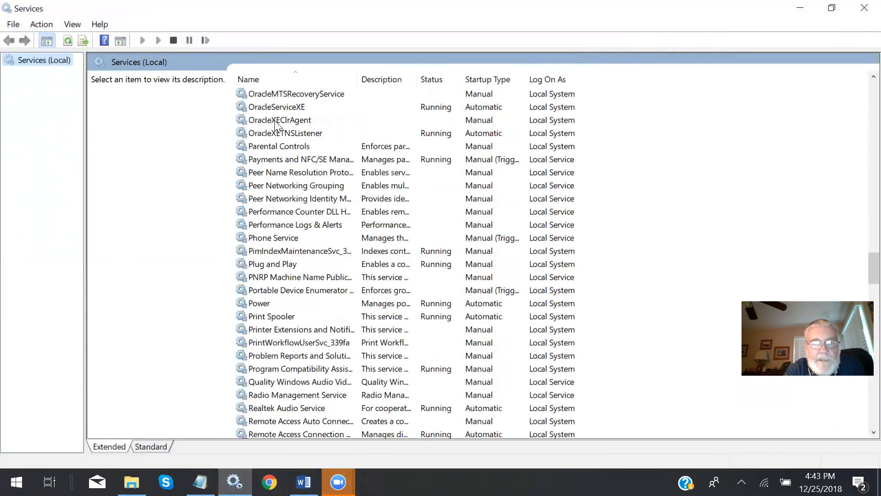
pyautogui.scroll(-1, 275, 124)
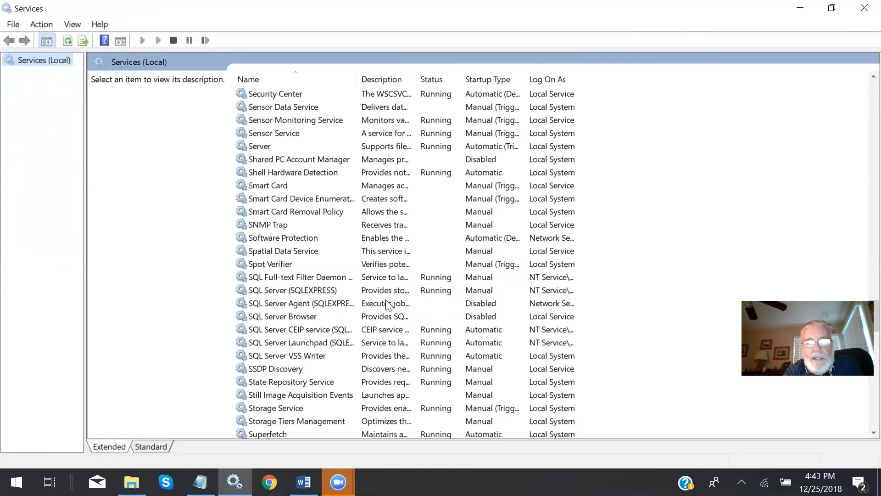
pyautogui.rightClick(272, 290)
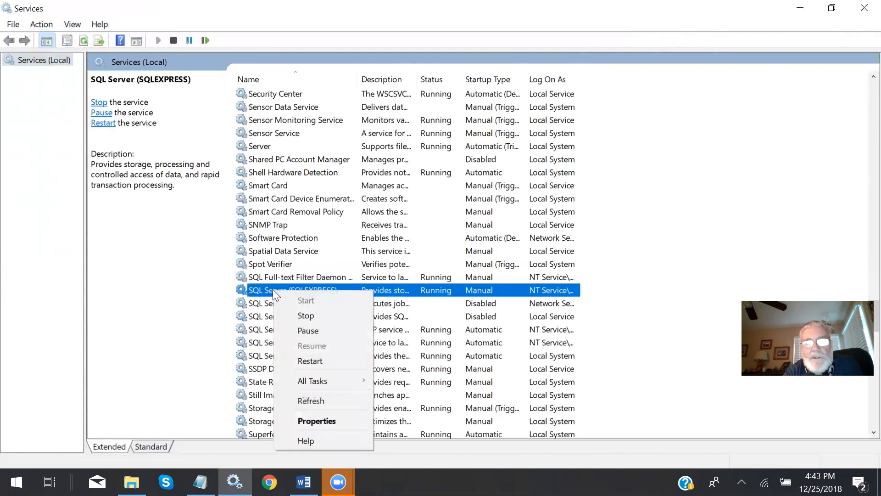
pyautogui.click(307, 316)
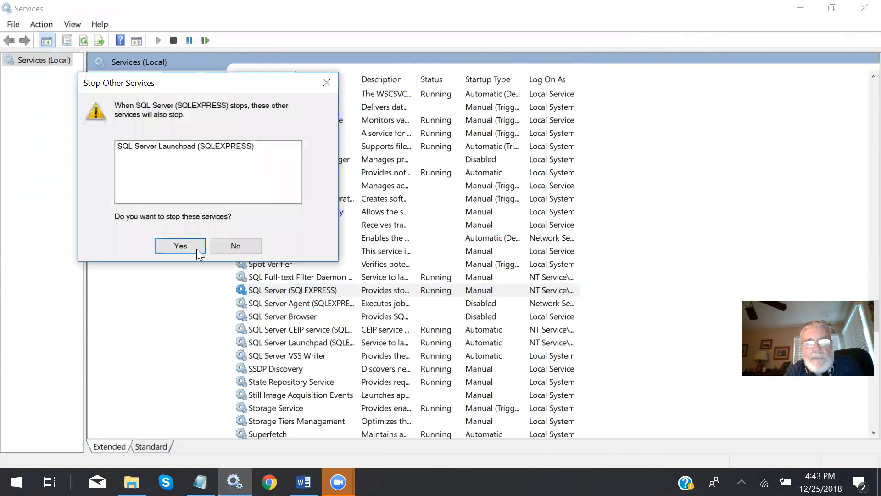
pyautogui.click(180, 247)
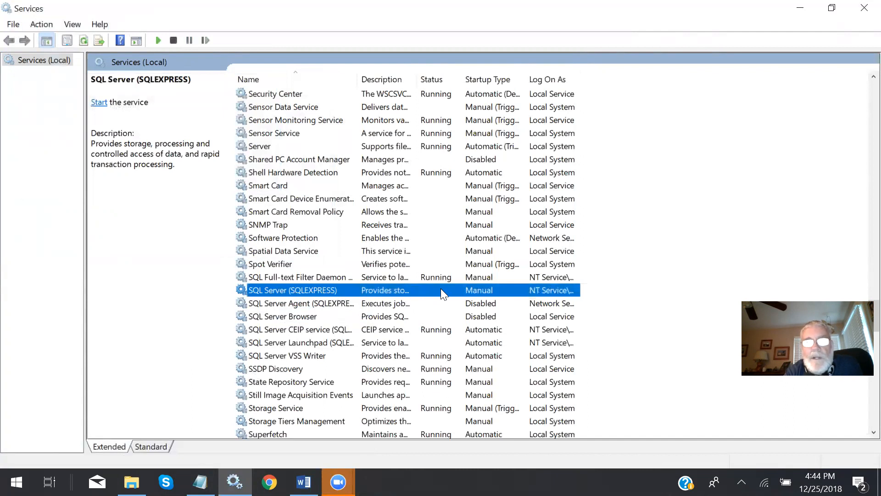
# - Start the SQL Server (SQLEXPRESS) service again
pyautogui.rightClick(275, 289)
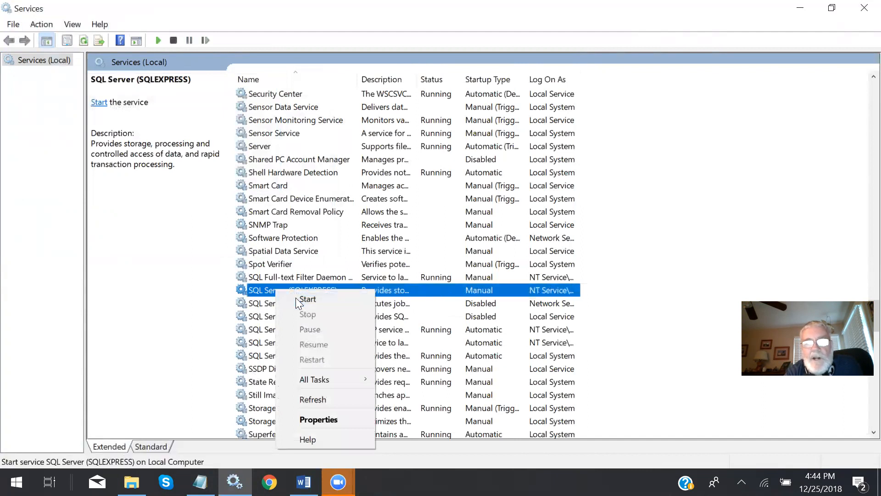
pyautogui.click(297, 299)
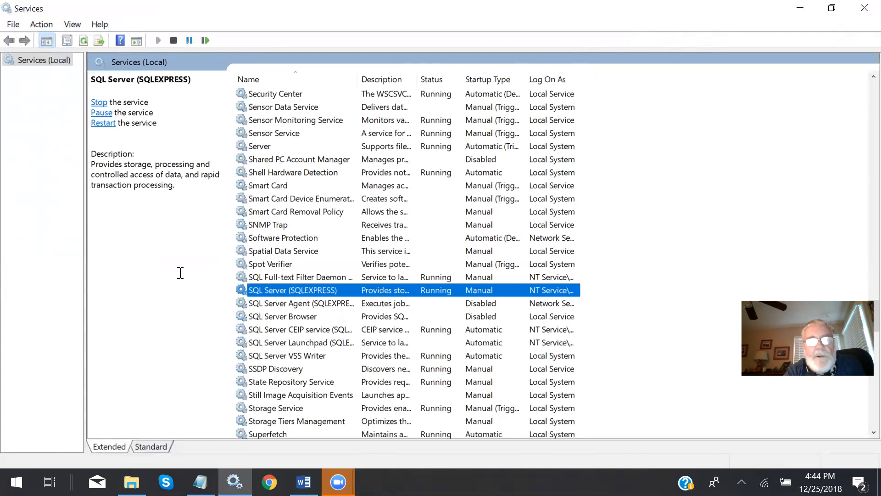
pyautogui.click(559, 28)
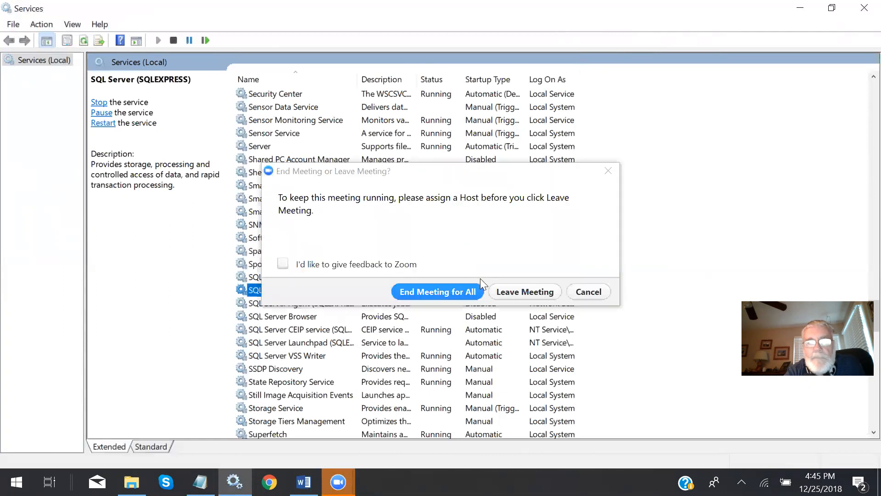